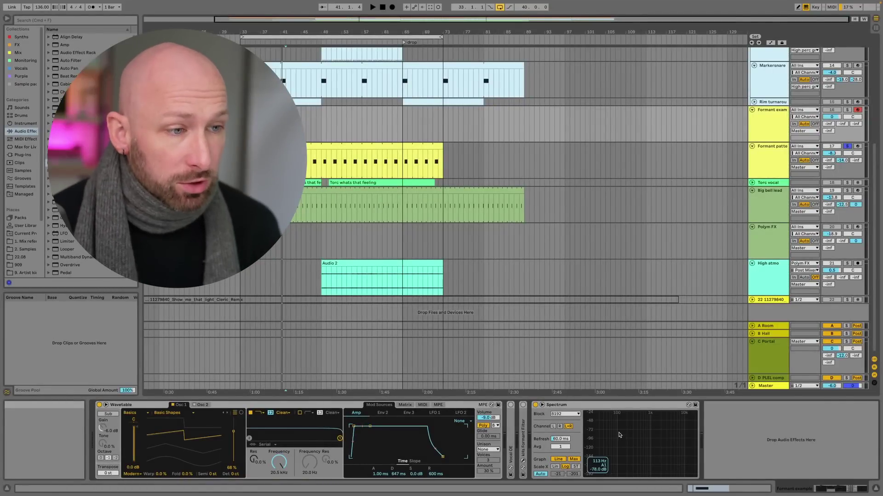
- Open the EQ Eight Formant presets folder in the browser to list the vowel presets
mouse_move(632, 440)
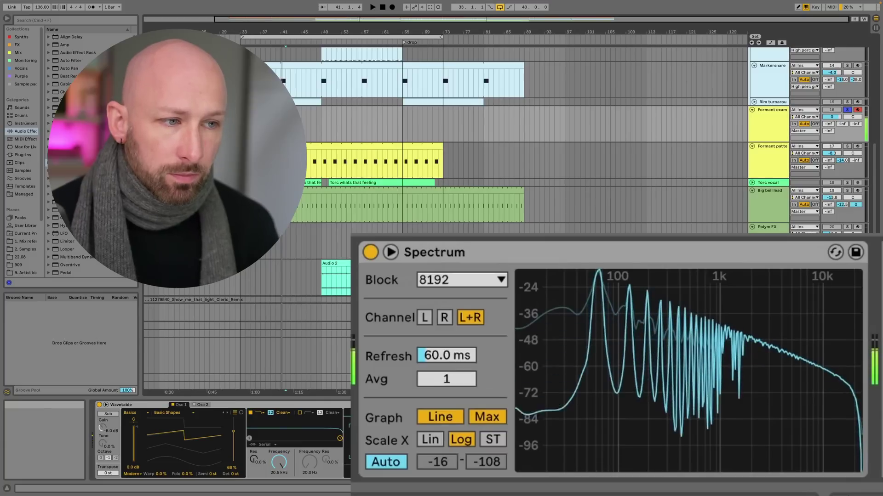
mouse_move(573, 287)
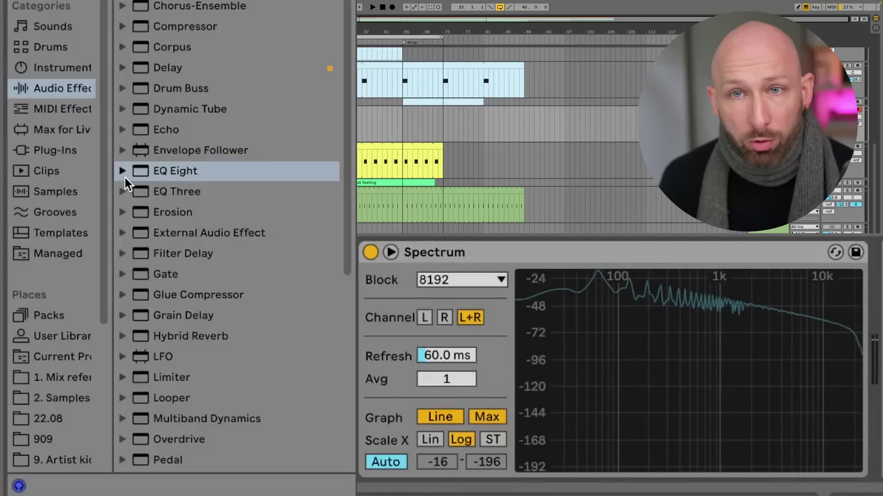
click(48, 163)
click(135, 232)
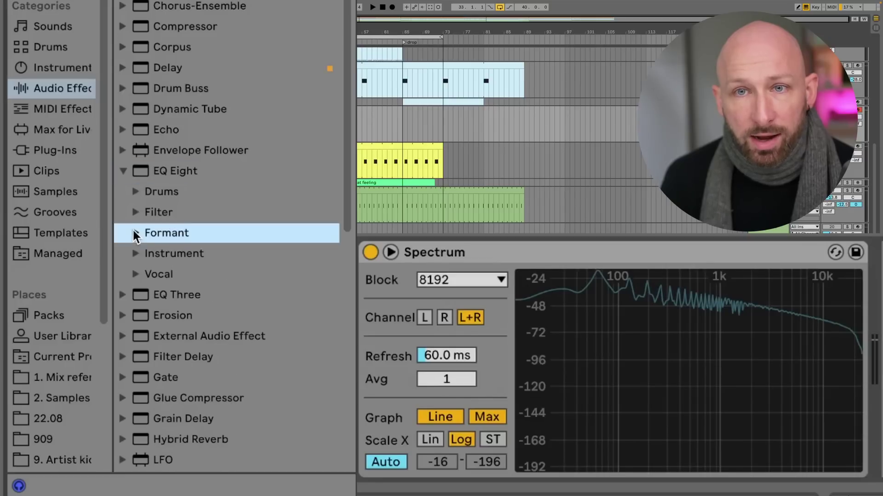
click(134, 233)
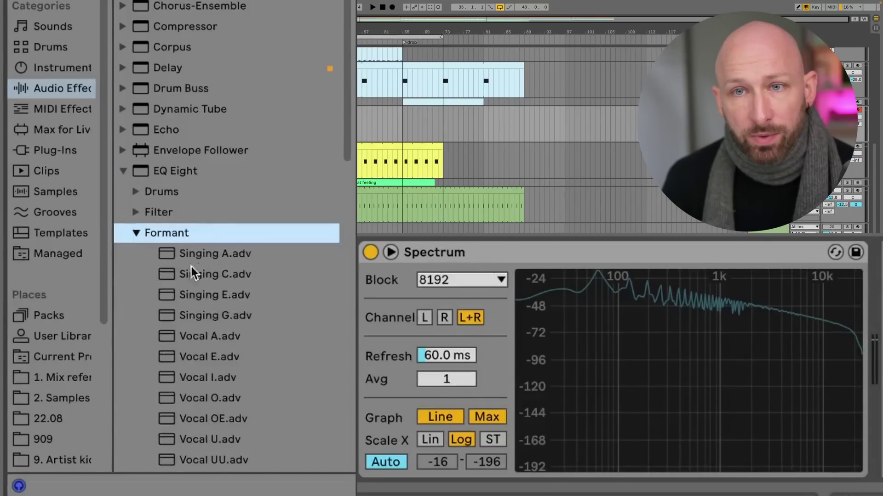
scroll(345, 125, down, 5)
scroll(211, 188, up, 1)
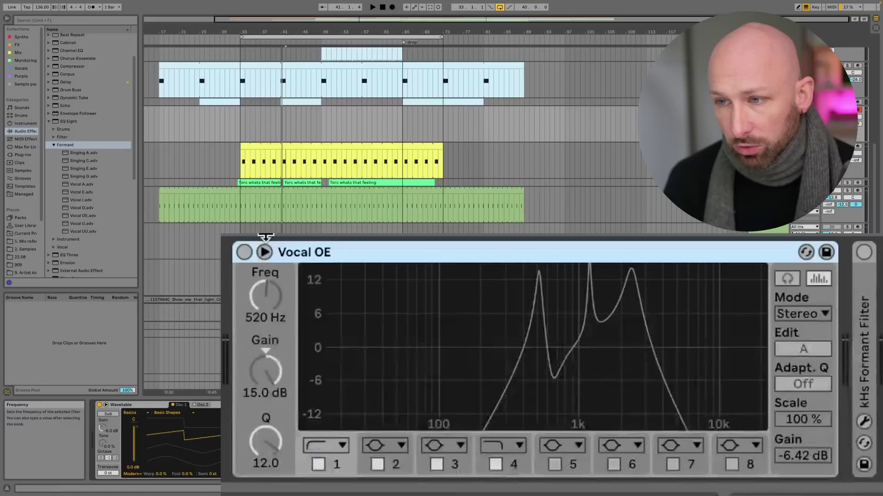
- Try the Vocal OE, Singing A and Vocal O formant presets, finishing with Vocal I
click(238, 252)
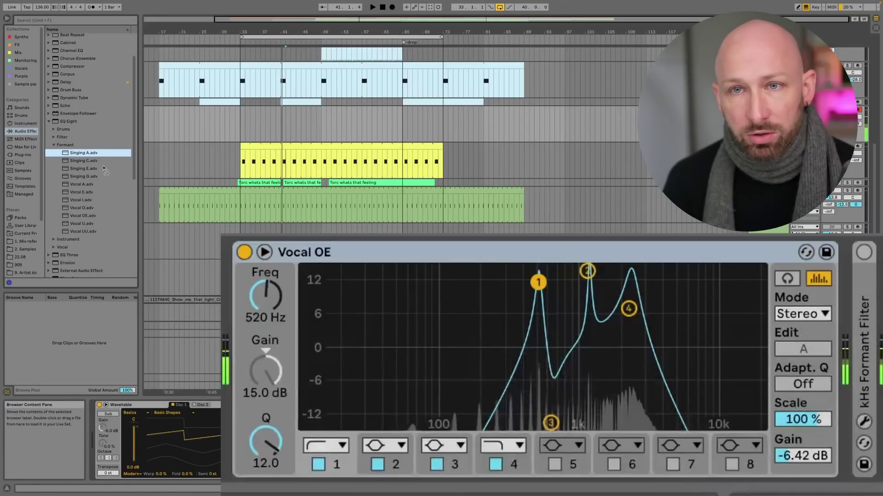
click(84, 154)
drag(81, 208, 558, 439)
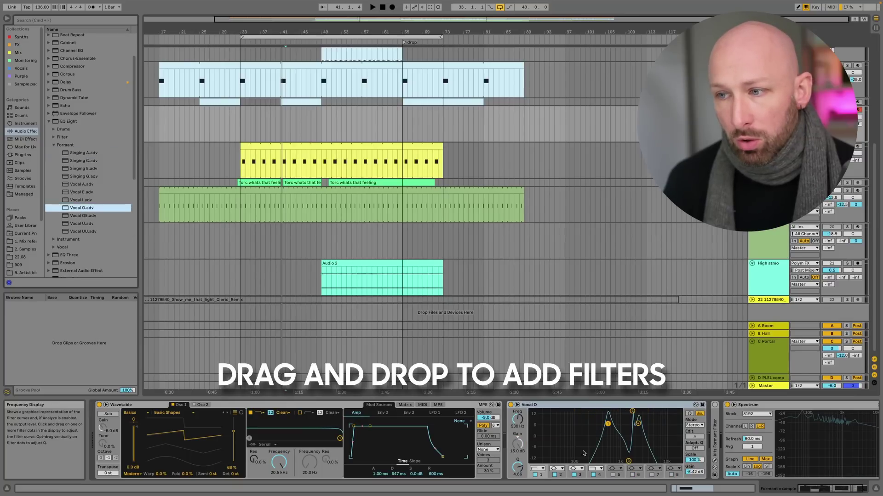
drag(85, 232, 597, 441)
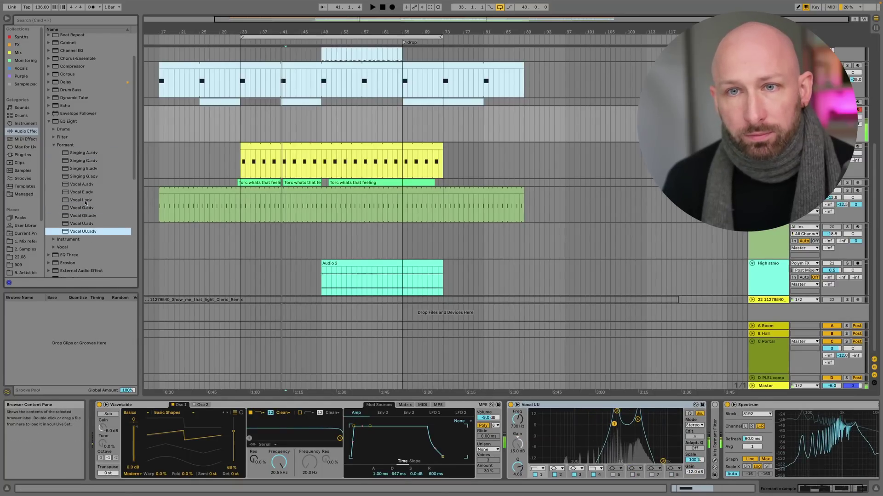
drag(86, 203, 589, 432)
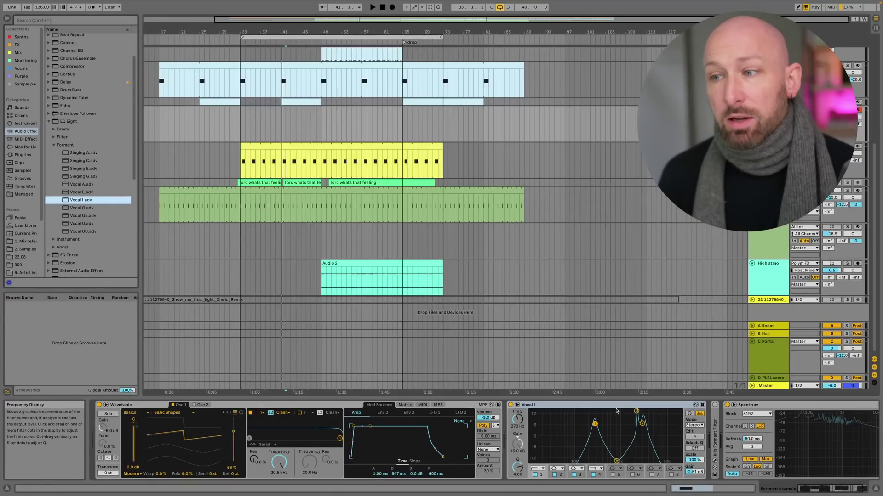
- Deactivate and fold the Vocal I formant EQ
click(575, 405)
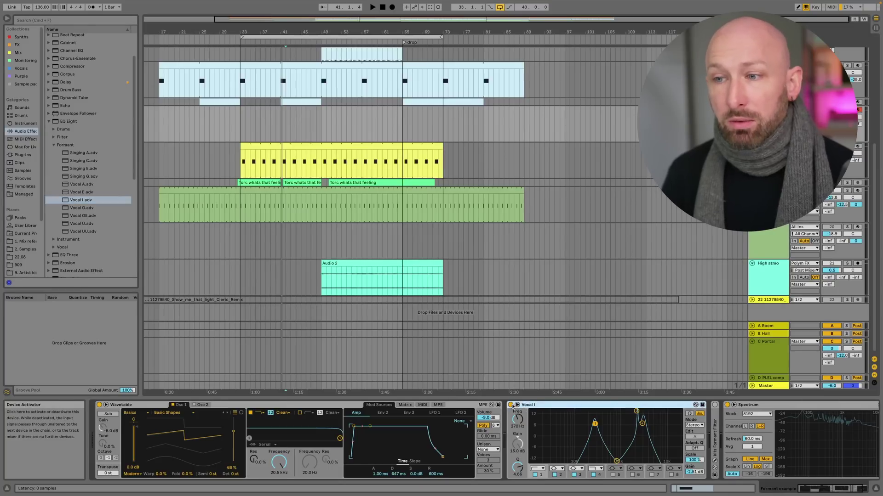
click(512, 405)
double_click(545, 406)
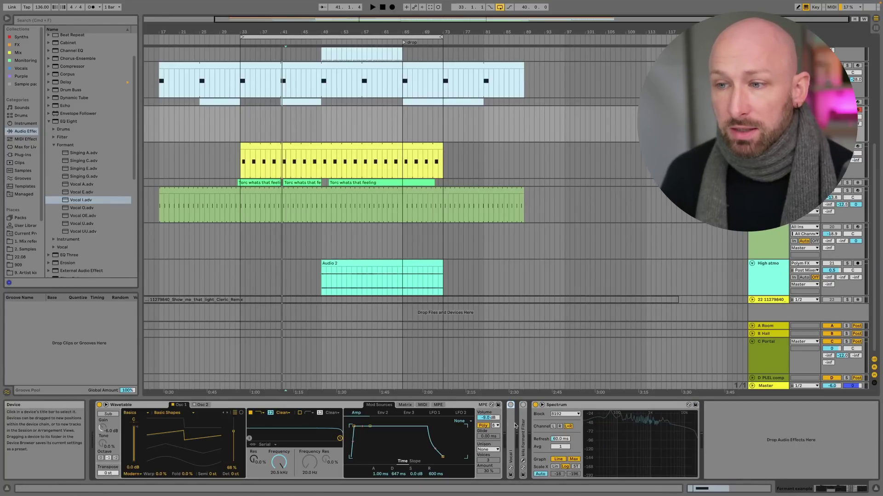
- Unfold and activate the kHs Formant Filter, then move its vowel point near ʌ
double_click(527, 405)
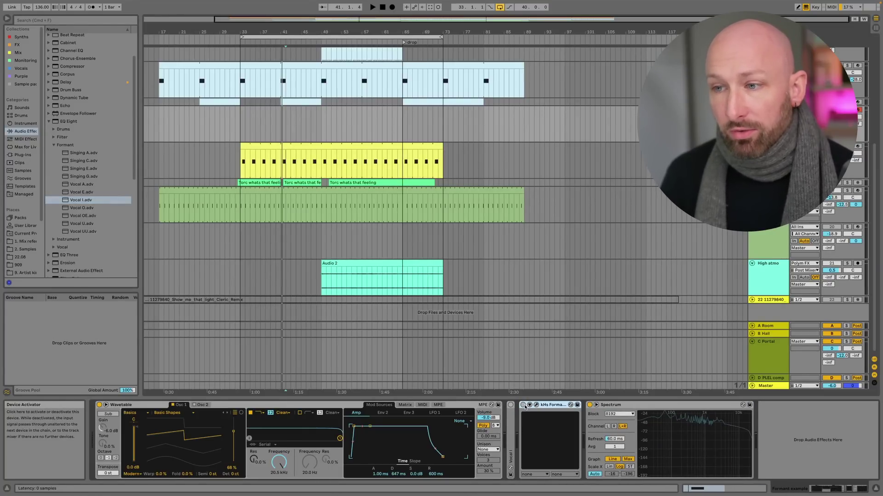
click(523, 405)
click(537, 405)
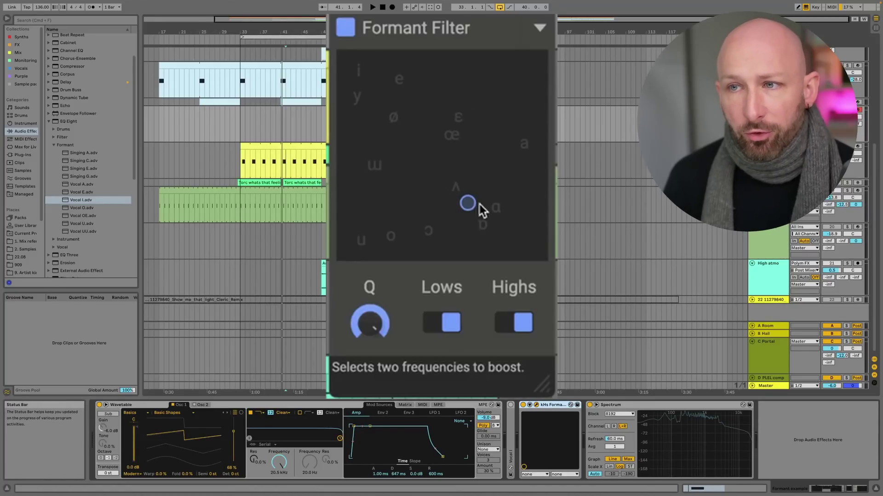
drag(479, 205, 508, 225)
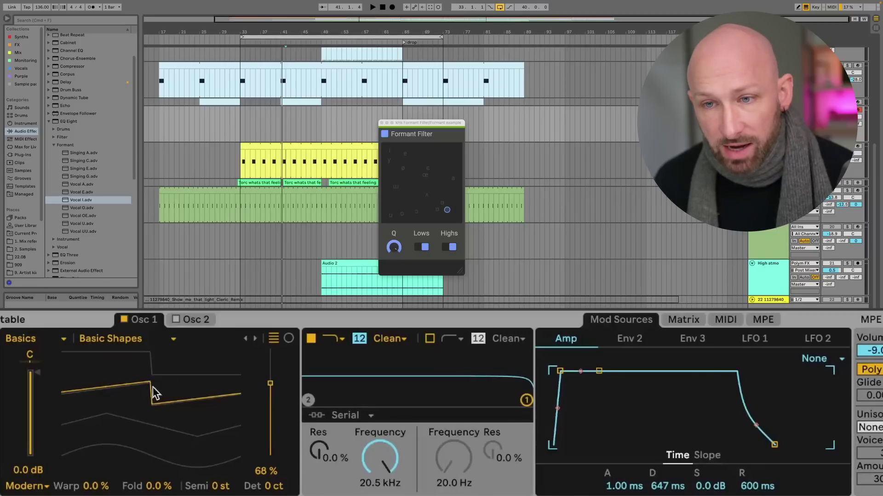
- Set Osc 1 to the Formant (AEIOU) wavetable and sweep its position, ending at 46%
click(48, 340)
click(43, 427)
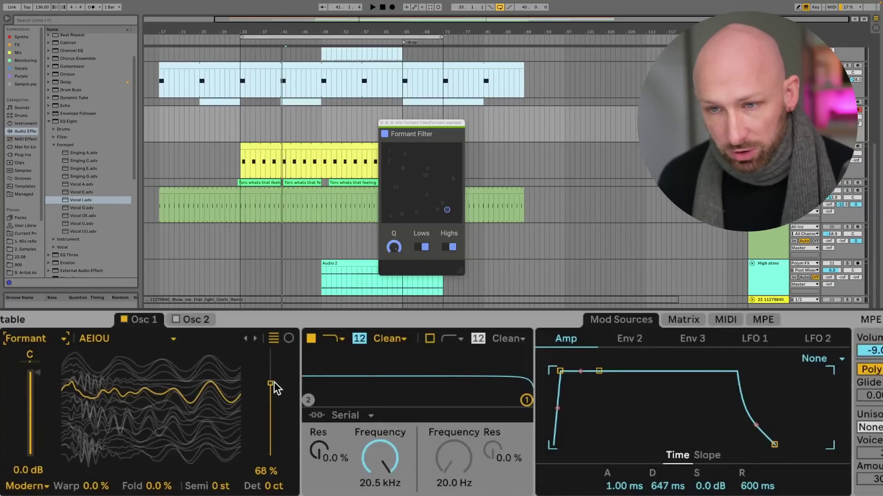
mouse_move(275, 388)
mouse_down()
mouse_move(275, 421)
mouse_move(274, 359)
mouse_move(275, 456)
mouse_move(271, 349)
mouse_move(270, 442)
mouse_move(270, 350)
mouse_move(270, 396)
mouse_move(271, 384)
mouse_up()
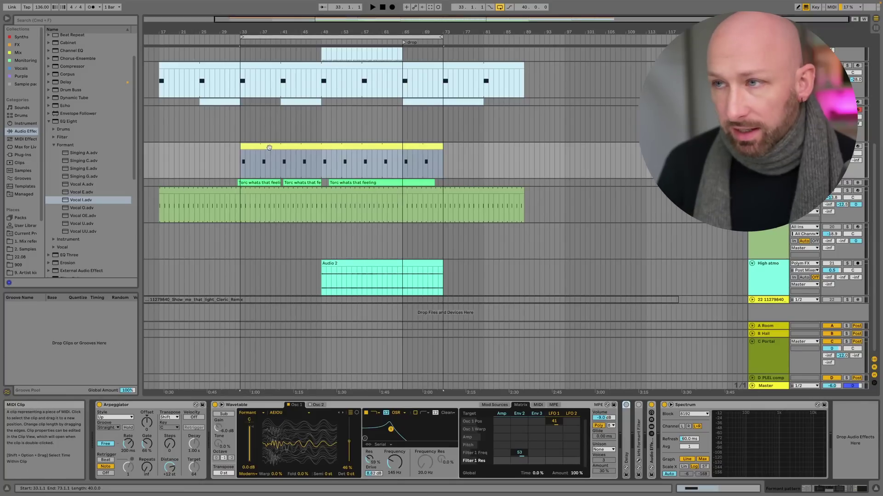
- Play the yellow formant pattern clip and review the device chain, briefly expanding the Audio Effect Rack
click(310, 168)
key(space)
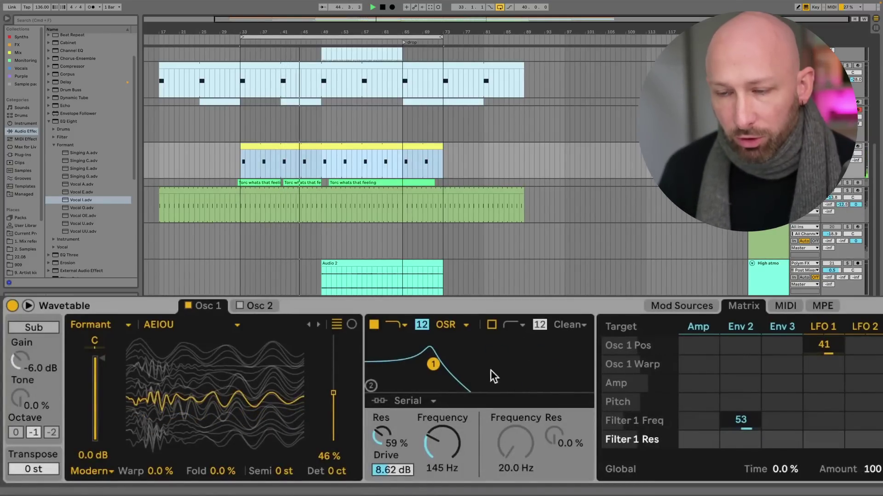
scroll(810, 399, left, 5)
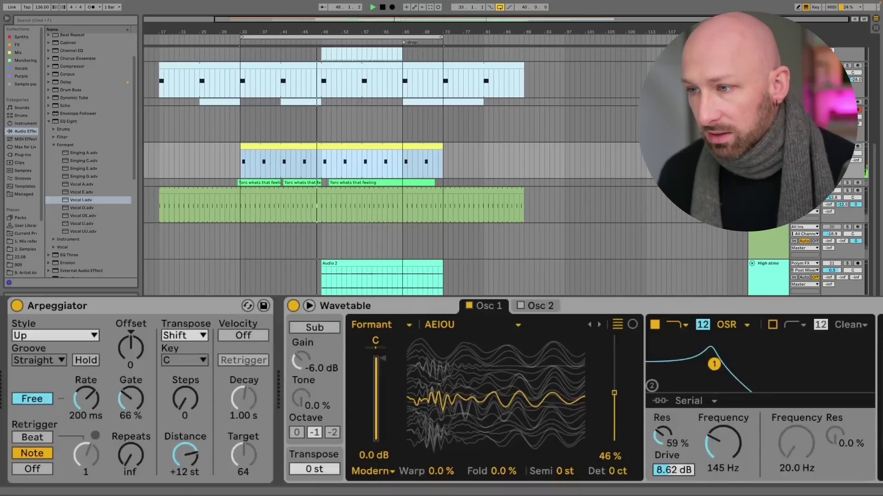
scroll(441, 391, right, 10)
double_click(340, 368)
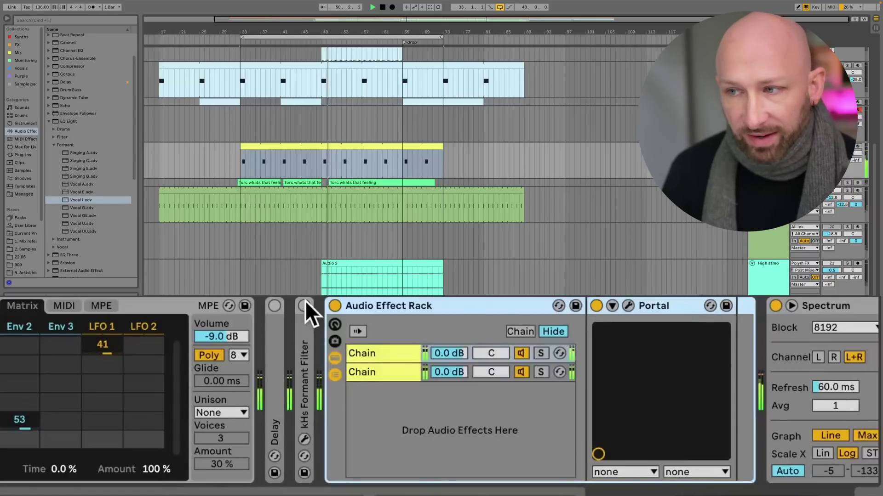
double_click(350, 307)
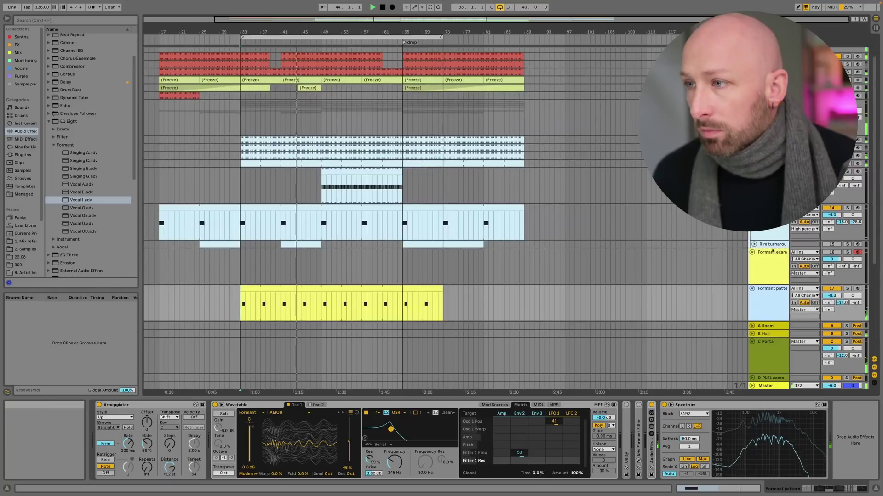
- Fold the Formant example and neighbouring tracks, showing the 909 track's Instrument Rack chain
click(753, 252)
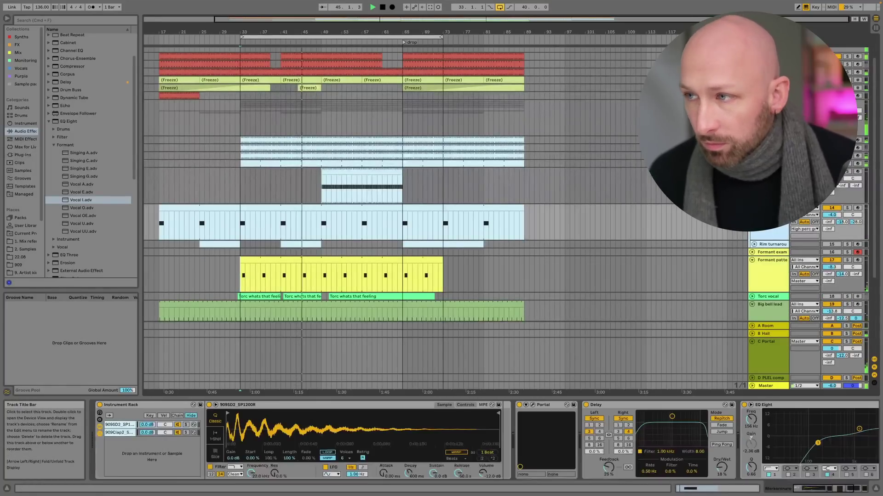
click(772, 209)
click(752, 208)
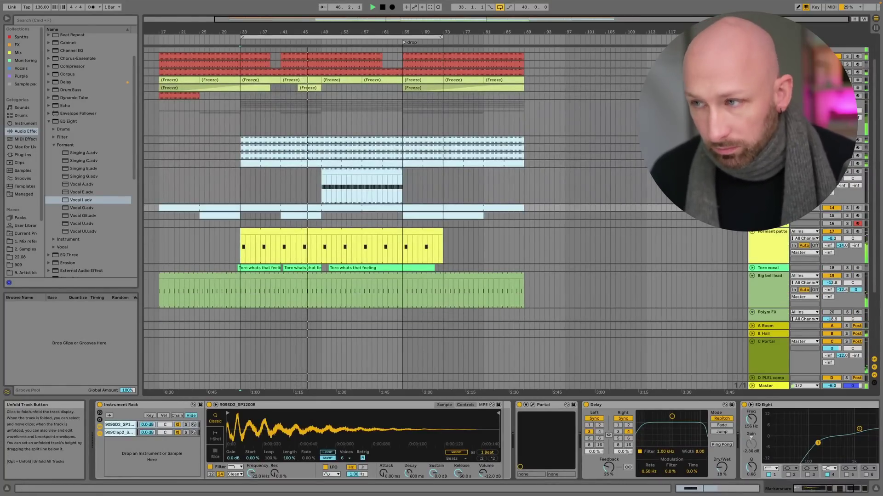
click(753, 170)
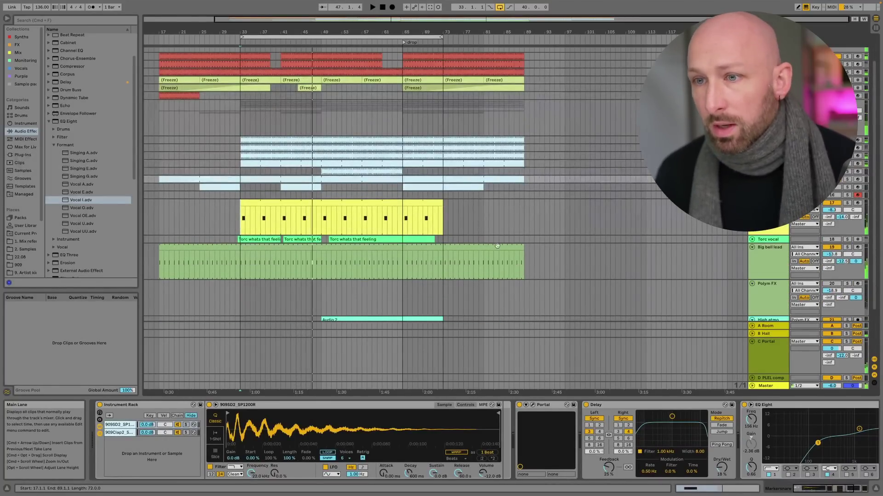